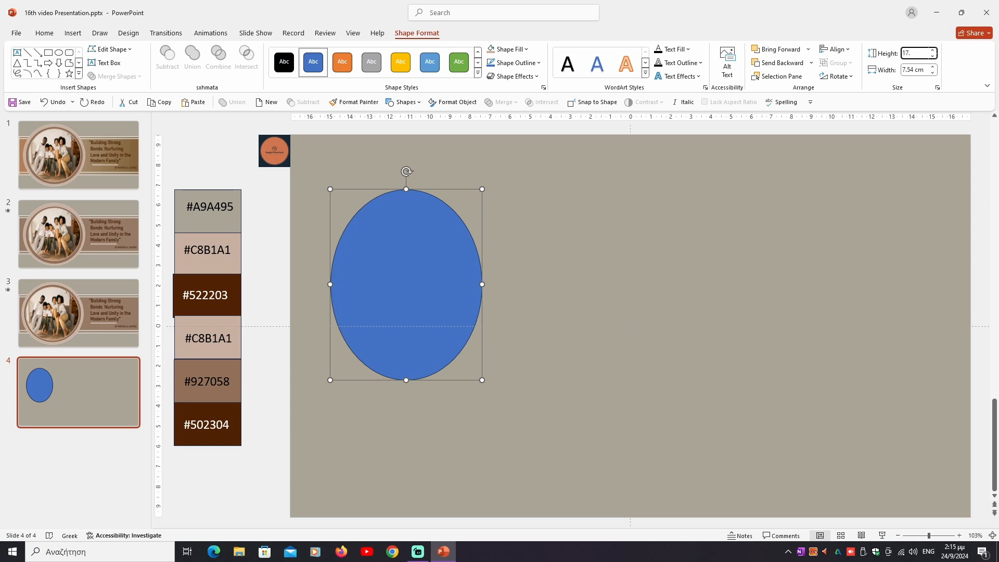
Step: Set the blue oval's height and width to 17.5 cm and move it to the vertical middle near the slide's left edge
{"action": "key", "text": "Tab"}
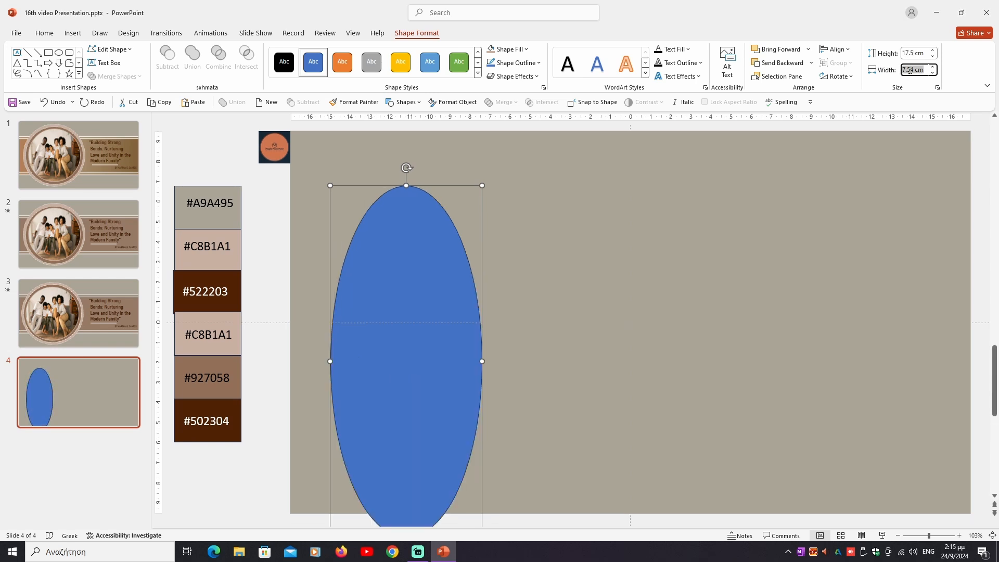
{"action": "type", "text": "17.5"}
{"action": "key", "text": "Return"}
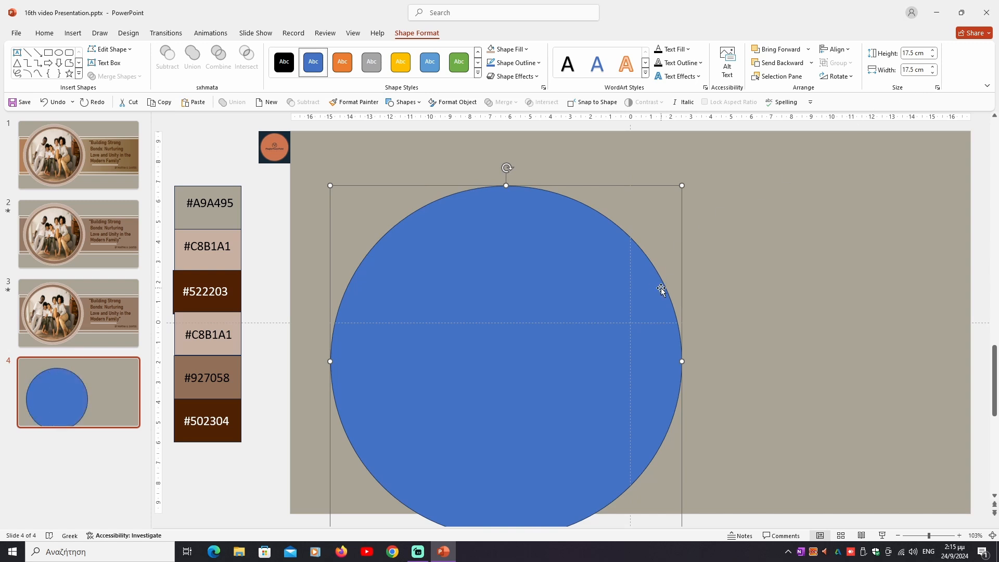
{"action": "left_click_drag", "start_coordinate": [568, 319], "coordinate": [528, 286]}
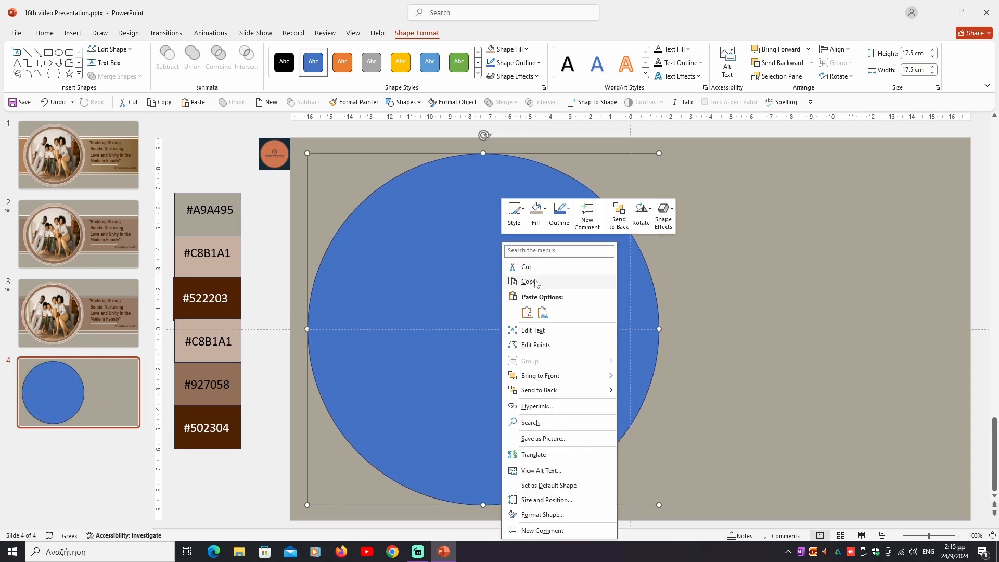
Step: Make a copy of the circle and set the copy's height and width to 16.3 cm
{"action": "left_click", "coordinate": [535, 281]}
{"action": "right_click", "coordinate": [535, 279]}
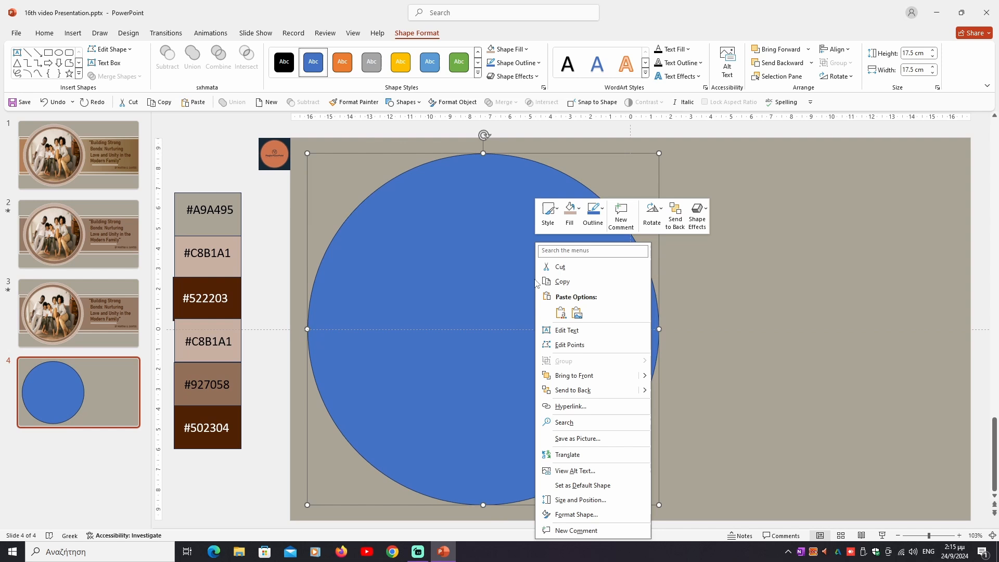
{"action": "left_click", "coordinate": [559, 312]}
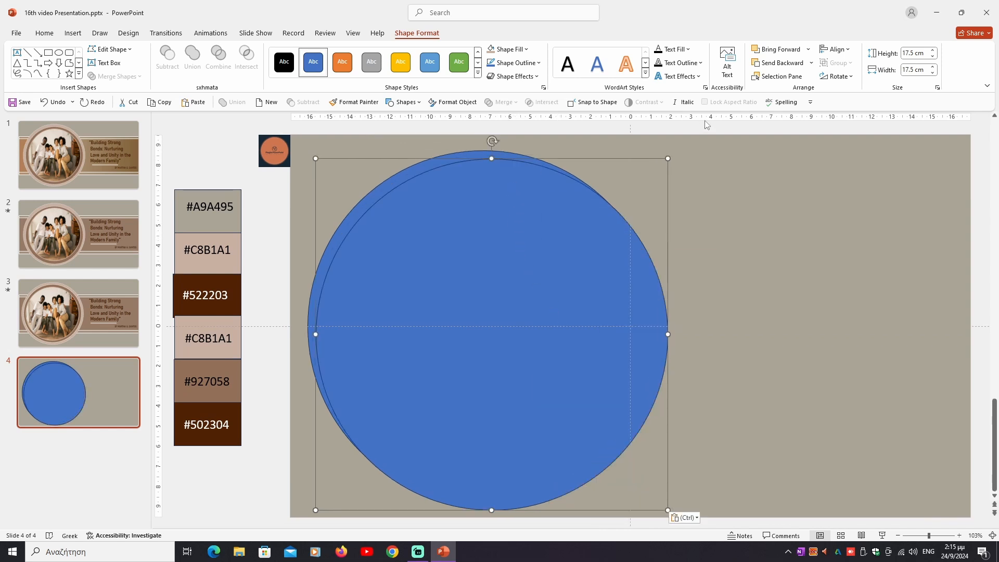
{"action": "left_click", "coordinate": [906, 53]}
{"action": "type", "text": "16.3"}
{"action": "left_click", "coordinate": [909, 69]}
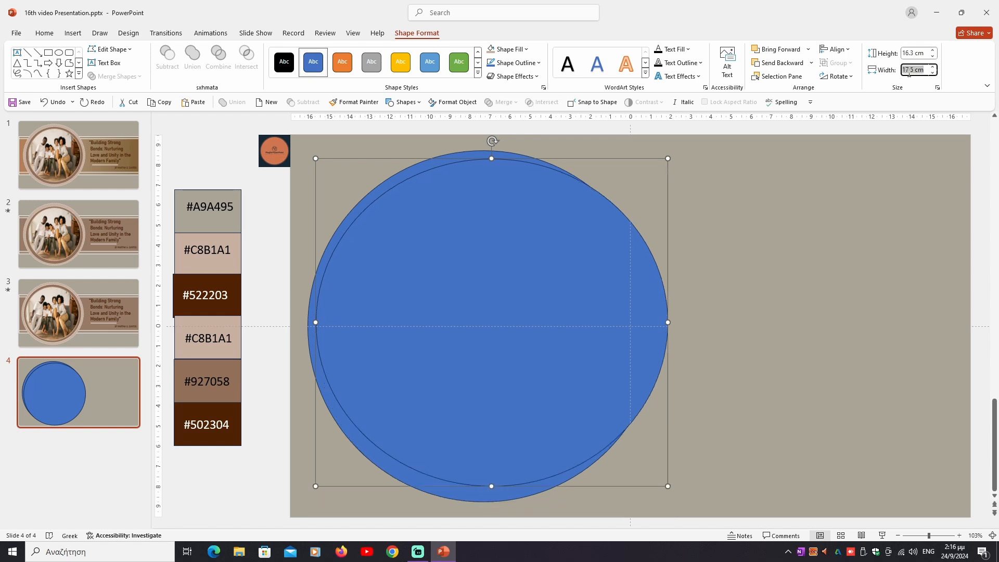
{"action": "type", "text": "16.3"}
{"action": "key", "text": "Return"}
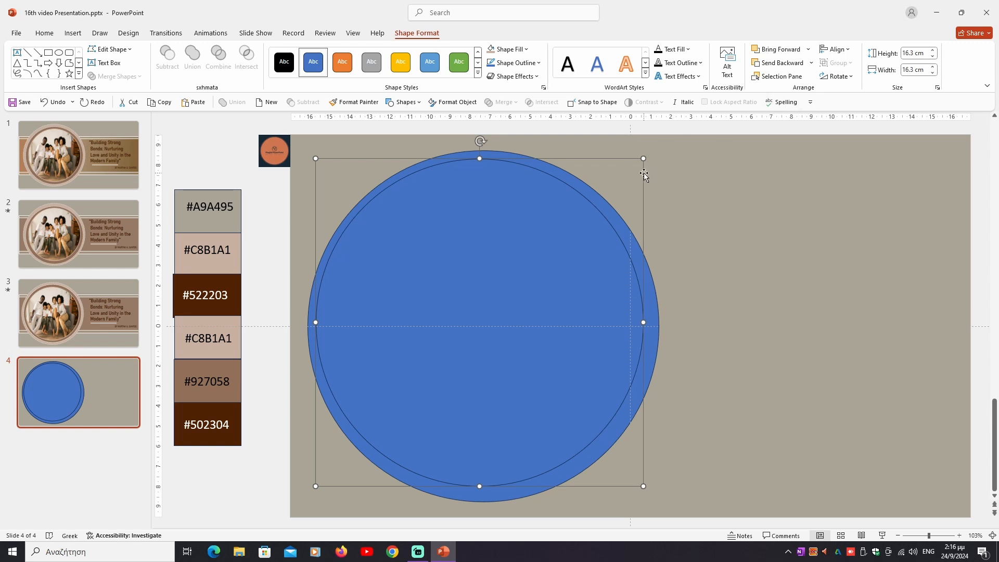
Step: Make a copy of the 16.3 cm circle and set its height and width to 15 cm
{"action": "right_click", "coordinate": [528, 207]}
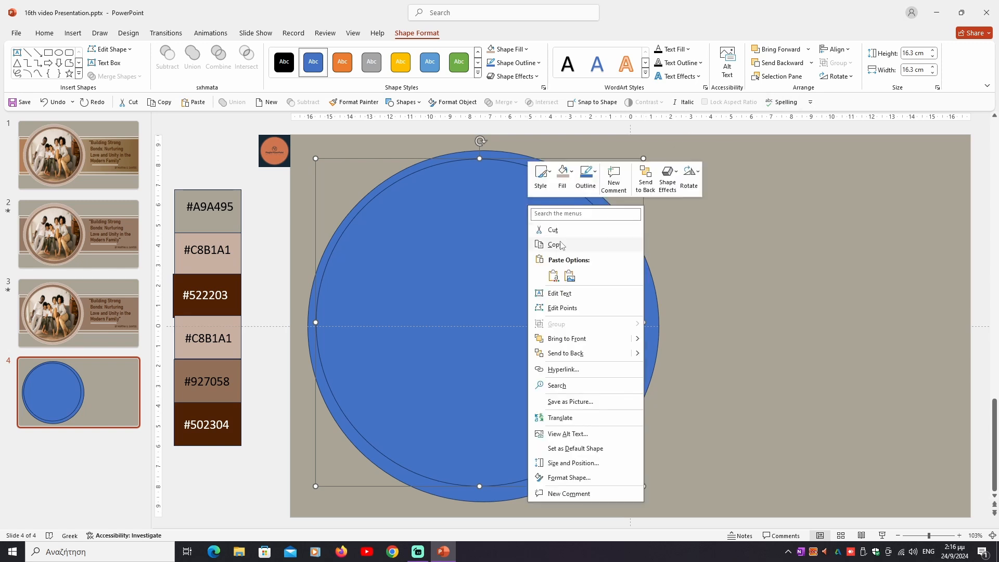
{"action": "left_click", "coordinate": [561, 245]}
{"action": "right_click", "coordinate": [519, 217]}
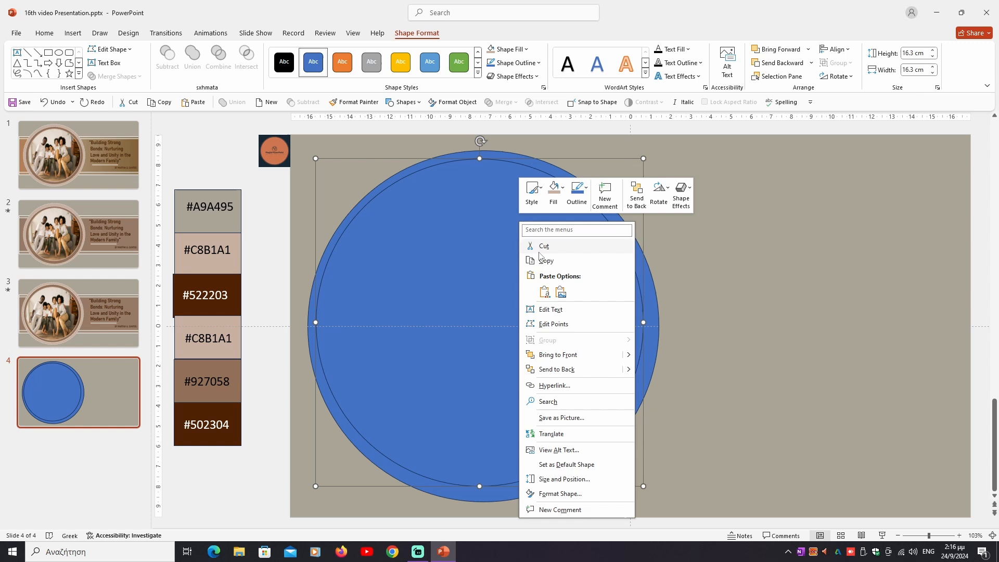
{"action": "left_click", "coordinate": [560, 287]}
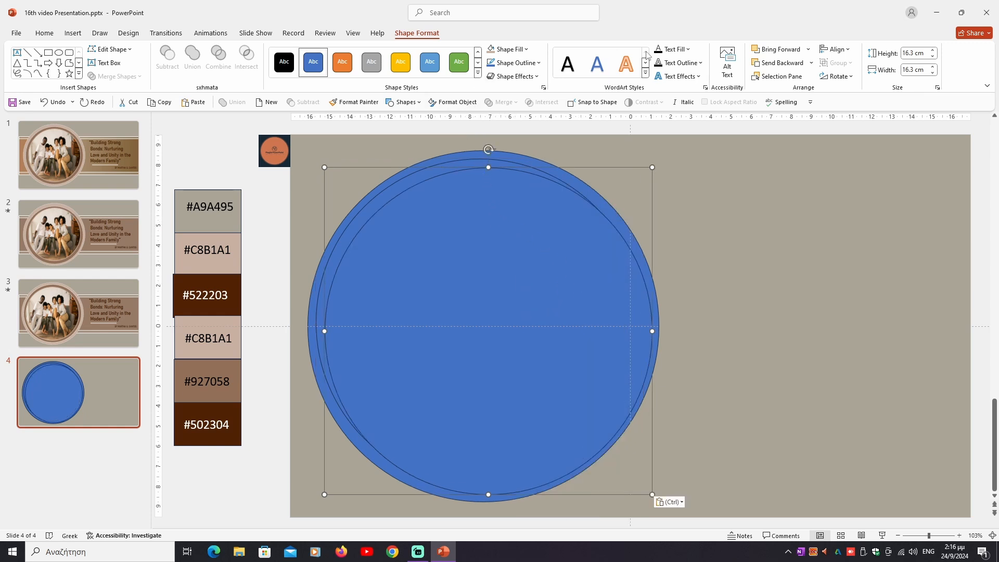
{"action": "left_click", "coordinate": [908, 53]}
{"action": "type", "text": "15"}
{"action": "key", "text": "Tab"}
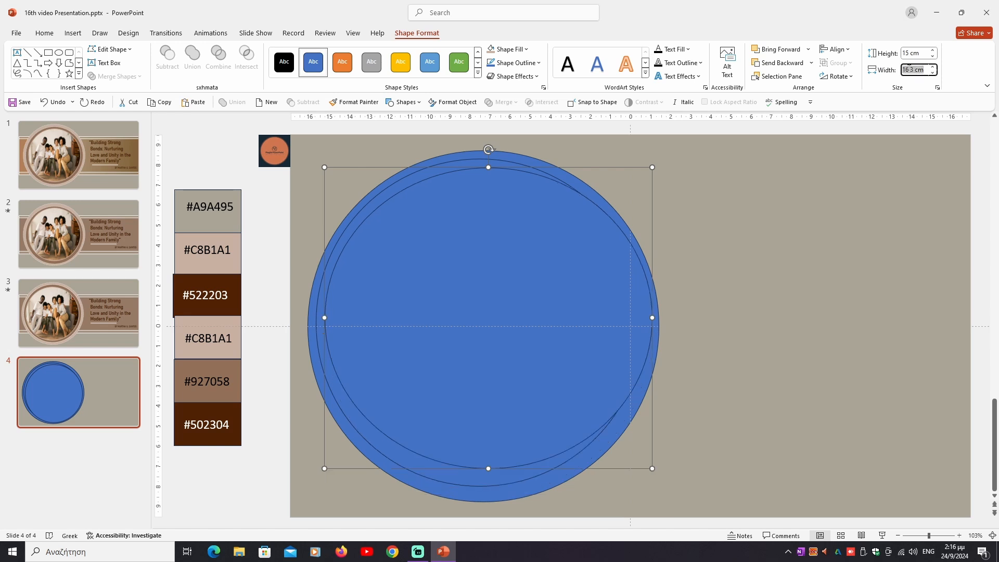
{"action": "type", "text": "15"}
{"action": "key", "text": "Return"}
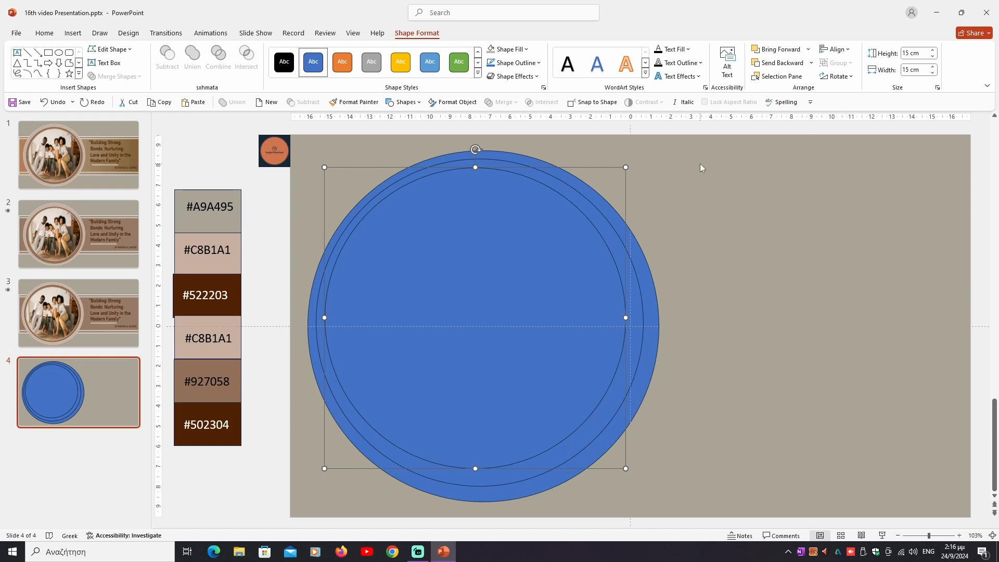
Step: Align all three circles to each other by centre and middle so that they are concentric
{"action": "left_click", "coordinate": [539, 160]}
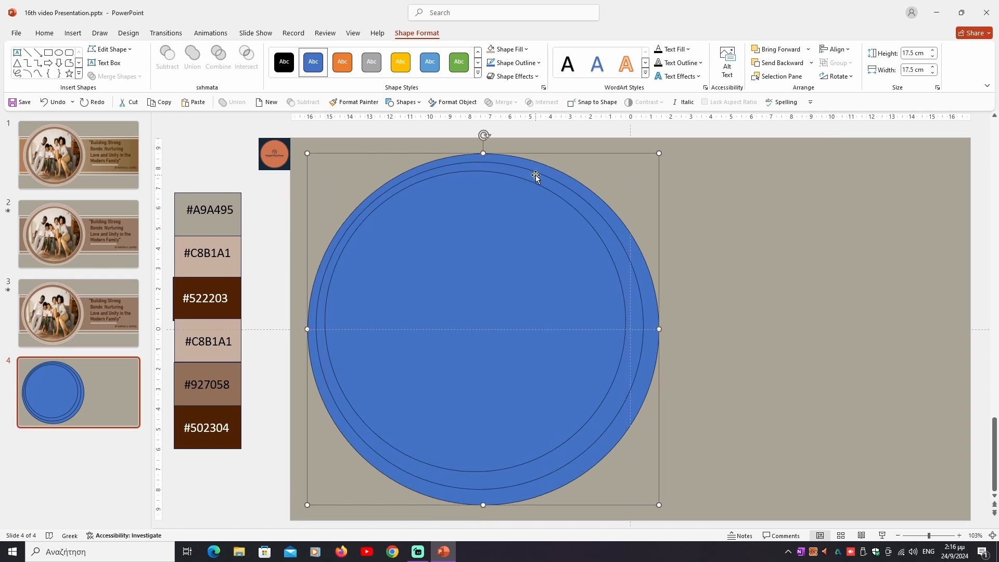
{"action": "left_click", "coordinate": [536, 178], "text": "shift"}
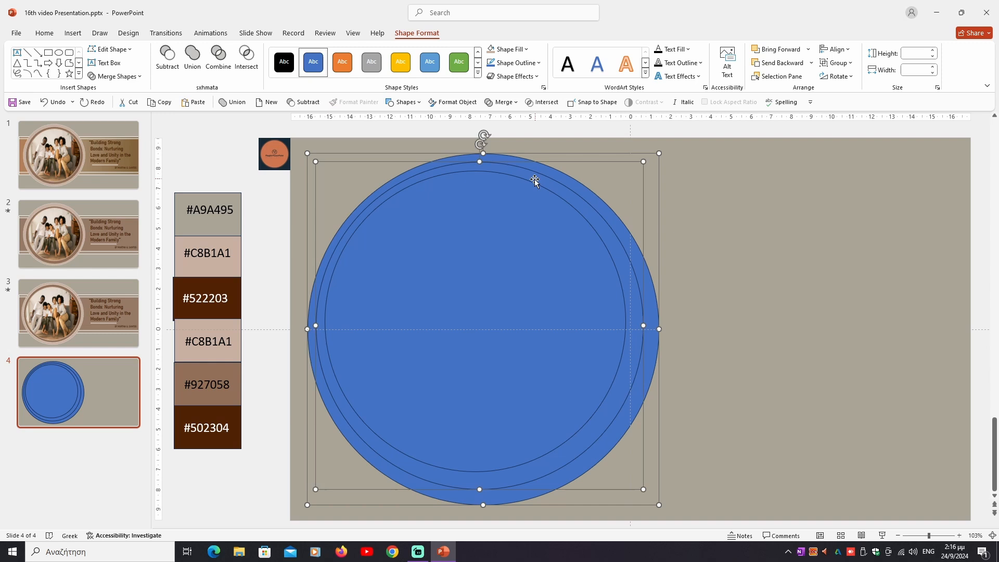
{"action": "left_click", "coordinate": [528, 205], "text": "shift"}
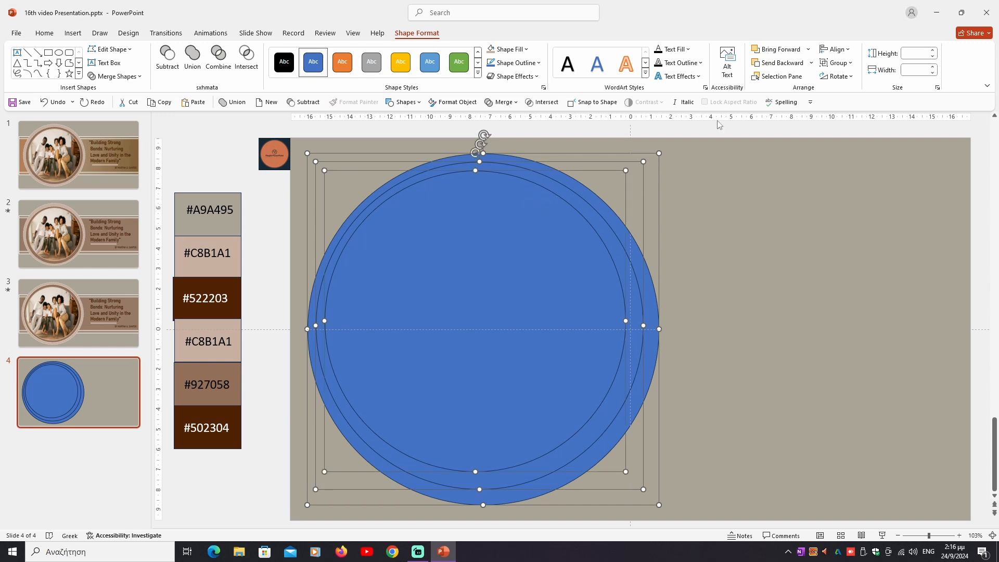
{"action": "left_click", "coordinate": [831, 54]}
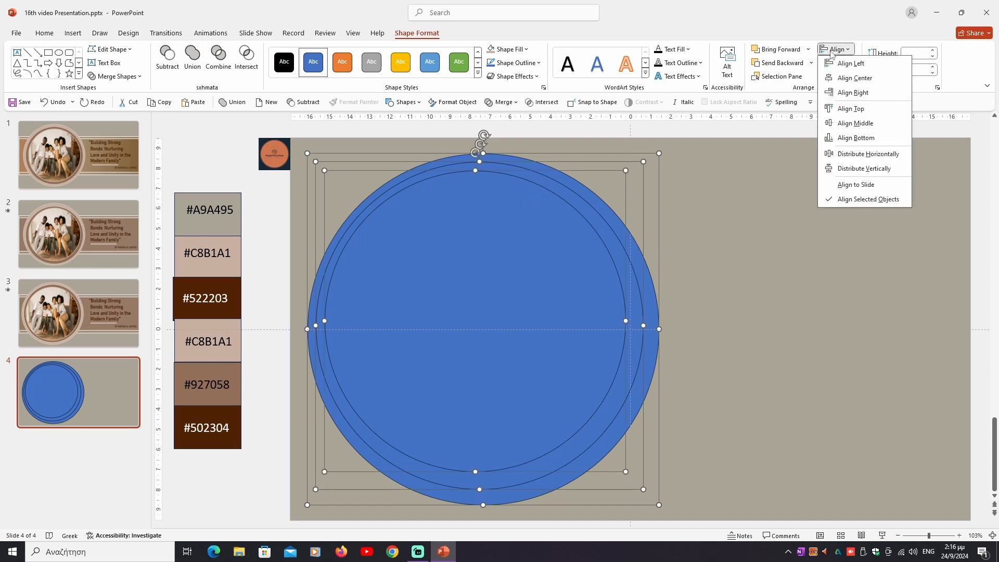
{"action": "left_click", "coordinate": [838, 78]}
{"action": "left_click", "coordinate": [836, 52]}
{"action": "left_click", "coordinate": [856, 123]}
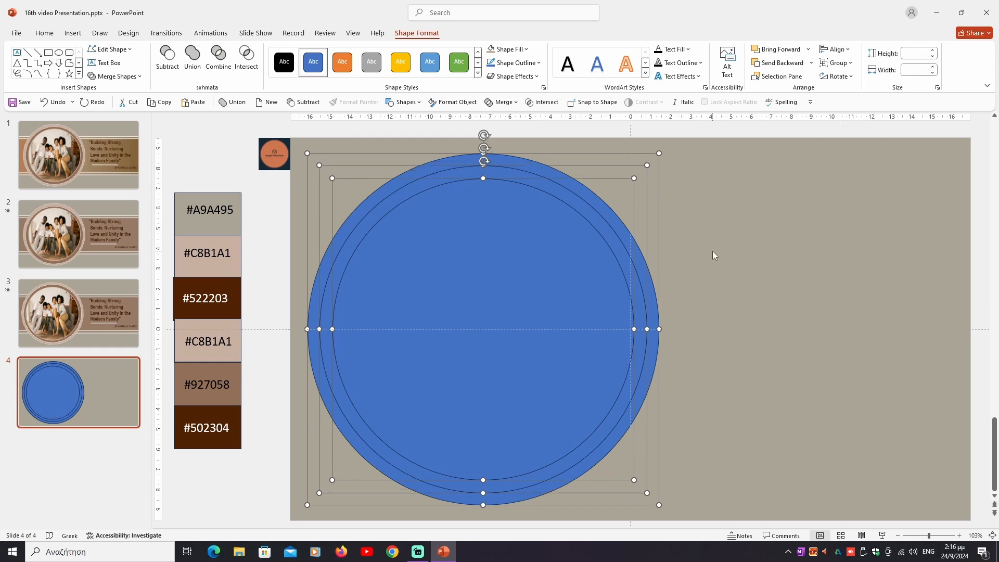
{"action": "left_click", "coordinate": [769, 293]}
Step: Fill the outermost circle with the #C8B1A1 tan sampled from the palette swatch beside the slide
{"action": "left_click", "coordinate": [590, 186]}
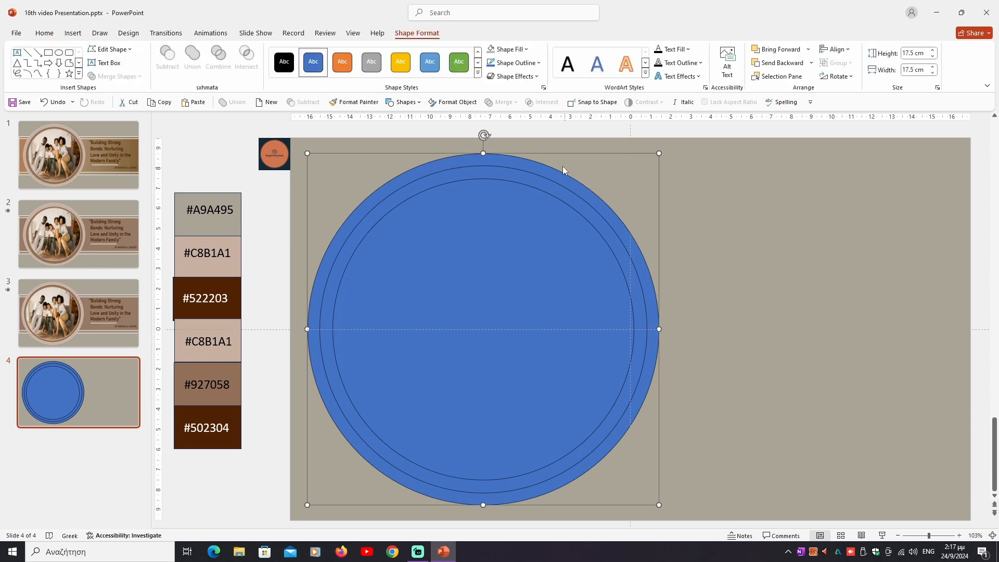
{"action": "left_click", "coordinate": [526, 49]}
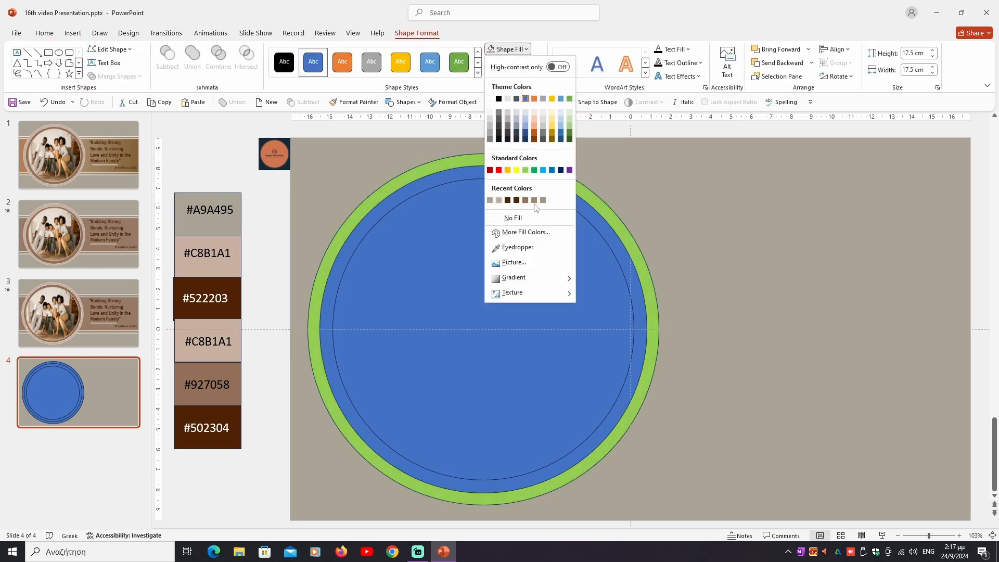
{"action": "left_click", "coordinate": [517, 247]}
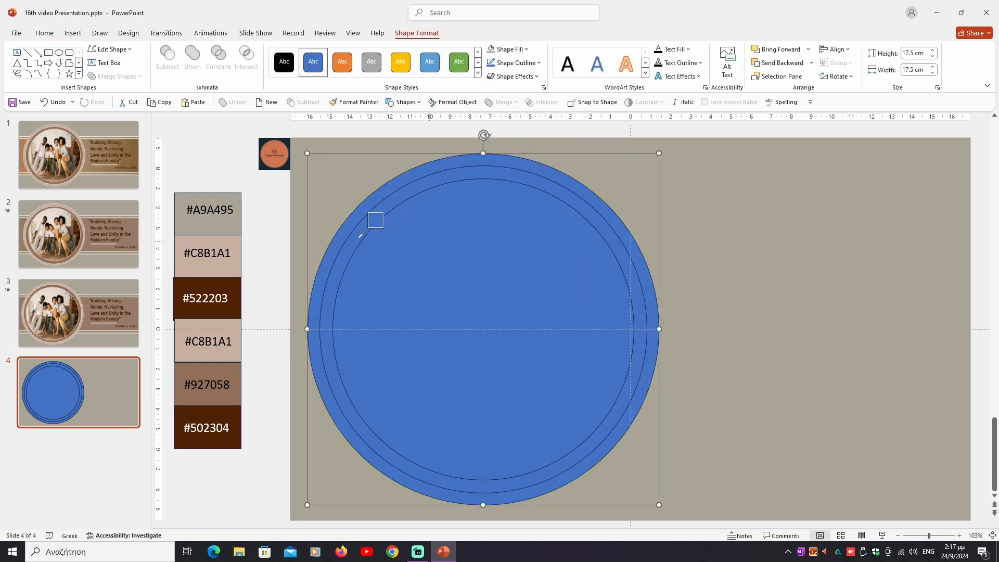
{"action": "left_click", "coordinate": [230, 240]}
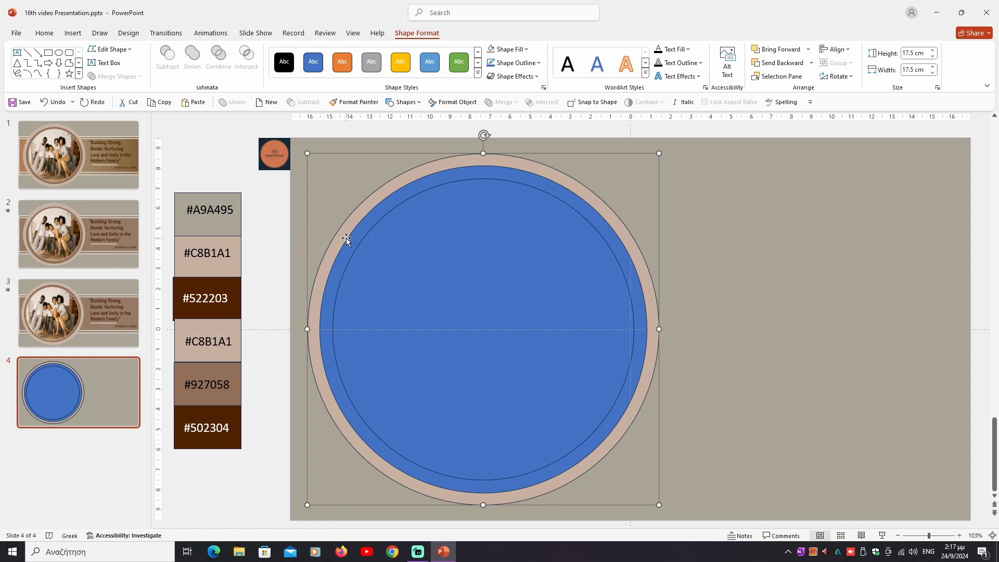
Step: Give the outermost circle a solid white outline with a width of 4 pt
{"action": "right_click", "coordinate": [496, 157]}
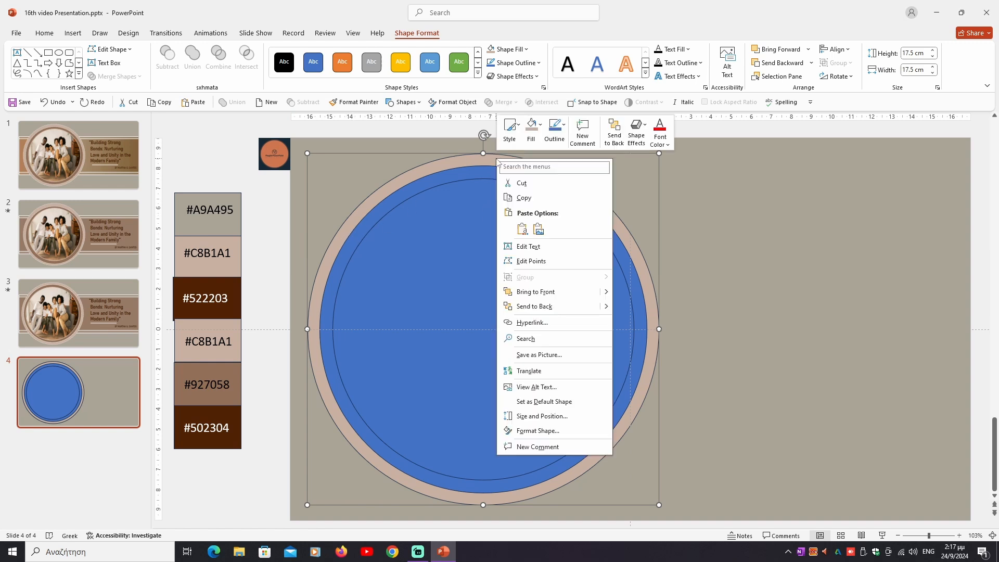
{"action": "left_click", "coordinate": [519, 430]}
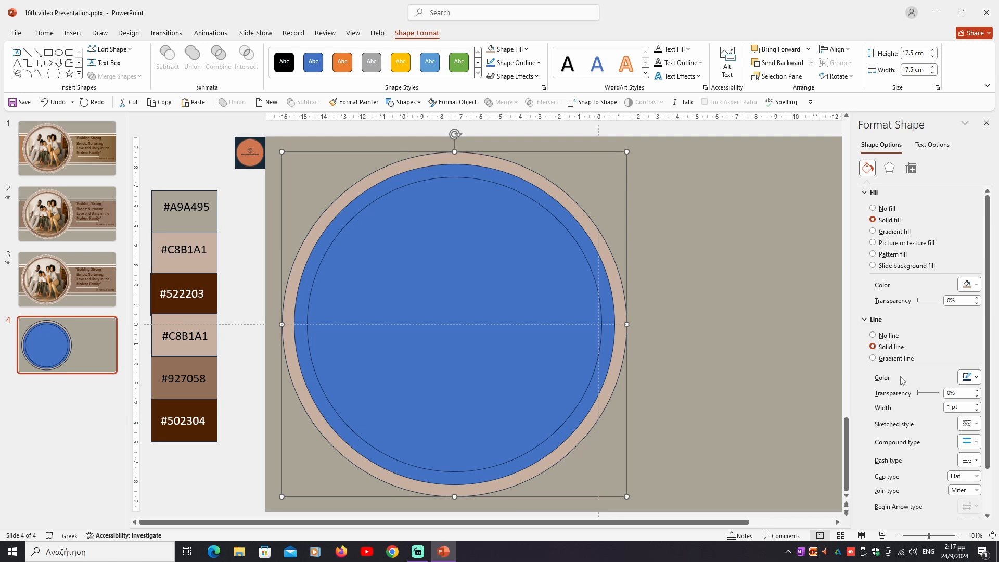
{"action": "left_click", "coordinate": [968, 378]}
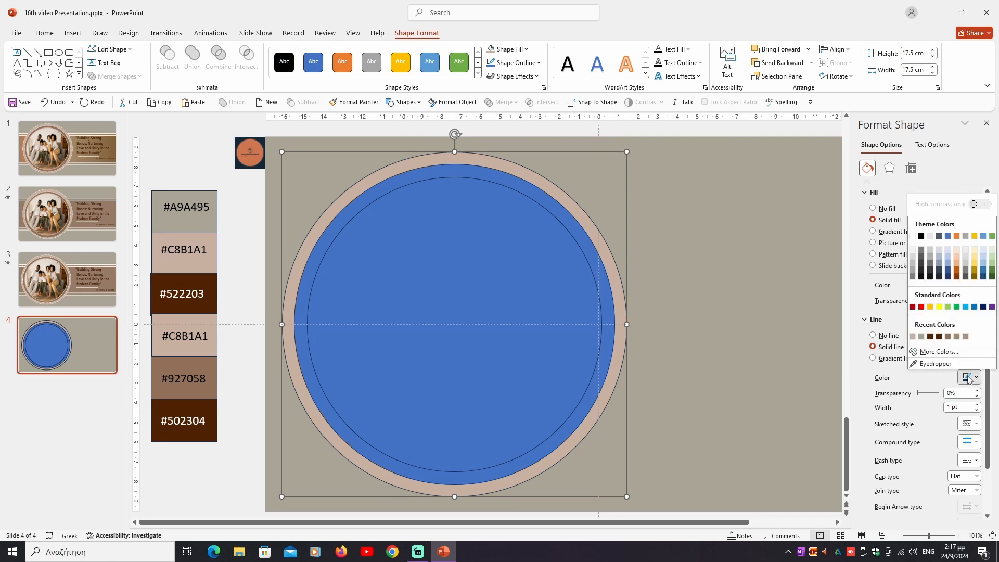
{"action": "left_click", "coordinate": [968, 378]}
{"action": "left_click", "coordinate": [969, 379]}
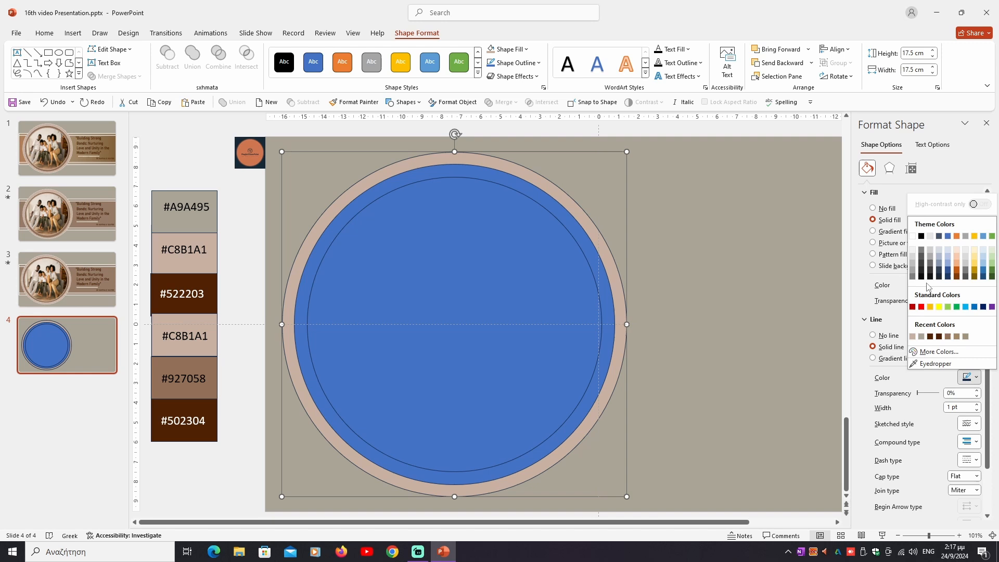
{"action": "left_click", "coordinate": [913, 236]}
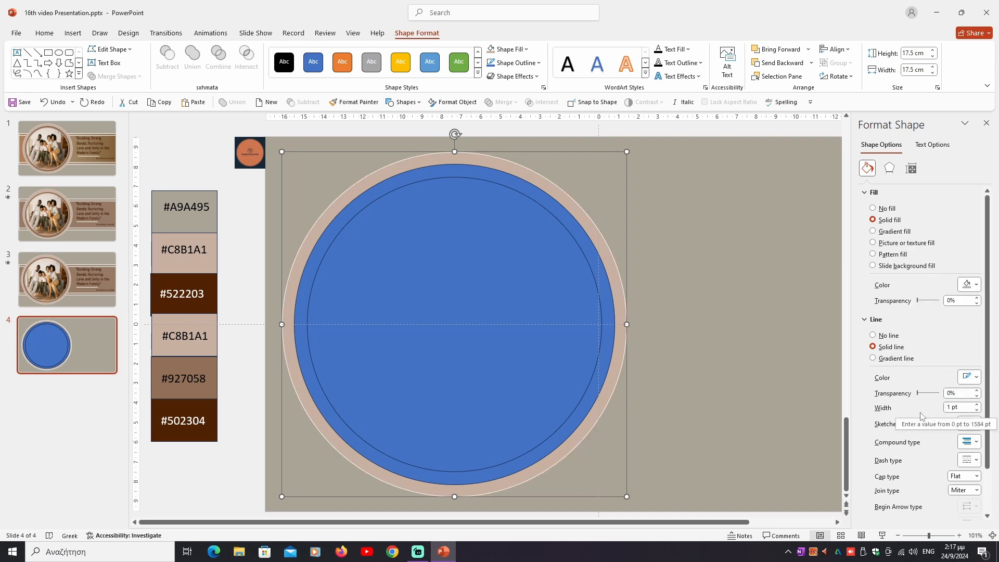
{"action": "left_click", "coordinate": [951, 408]}
{"action": "key", "text": "BackSpace"}
{"action": "type", "text": "4"}
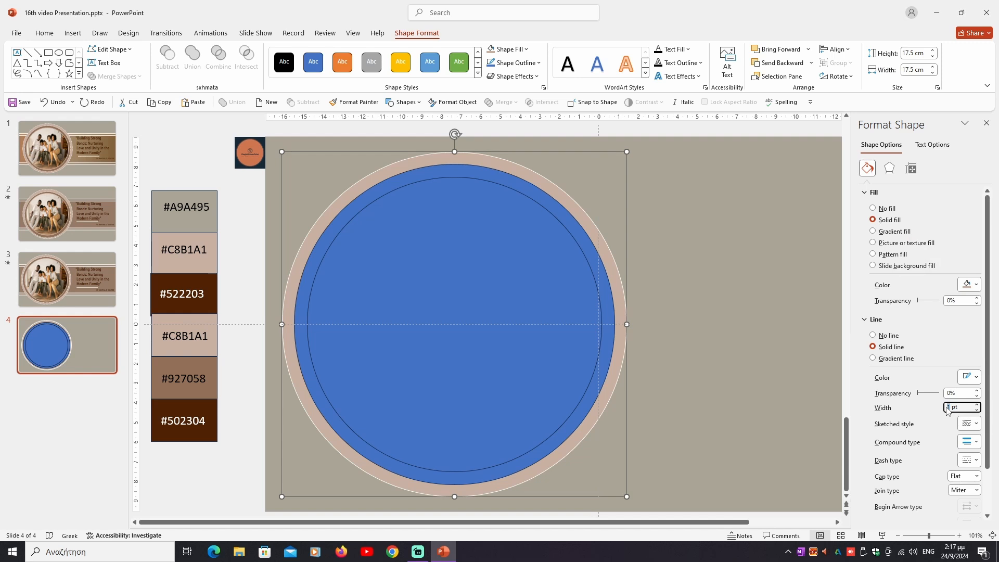
{"action": "key", "text": "Return"}
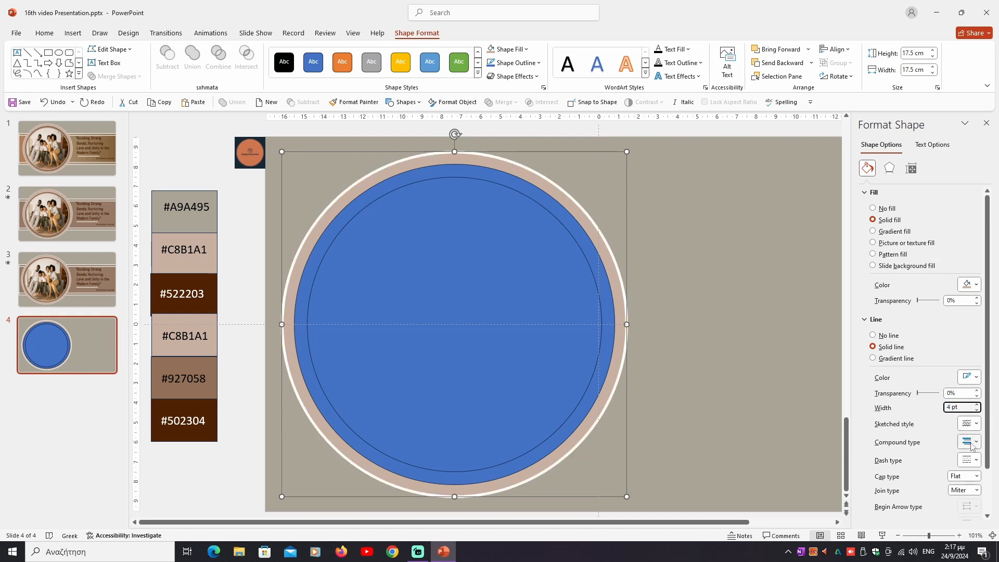
Step: Change the outermost circle's outline to a dotted dash type with the Round cap type
{"action": "left_click", "coordinate": [974, 459]}
{"action": "left_click", "coordinate": [972, 480]}
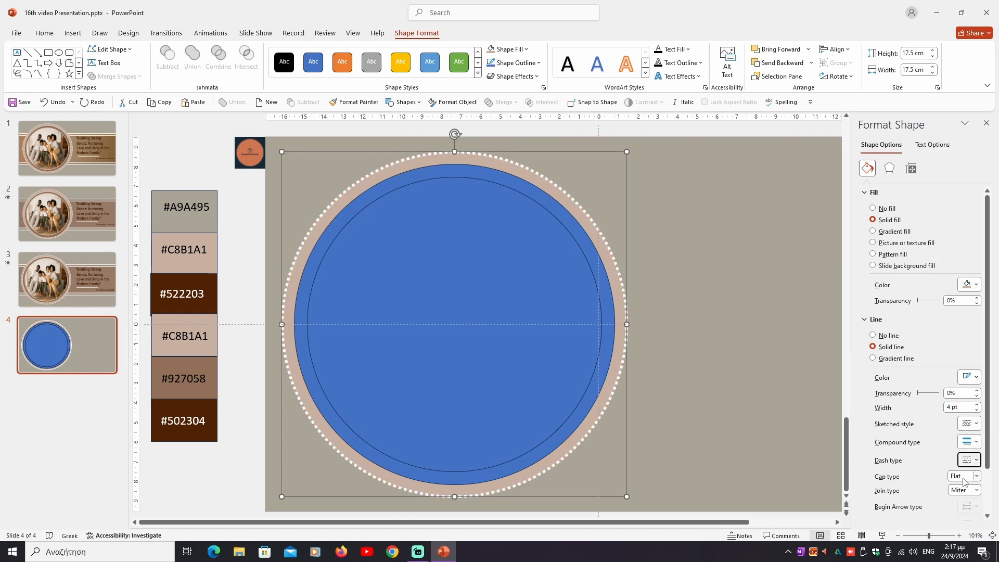
{"action": "left_click", "coordinate": [977, 476]}
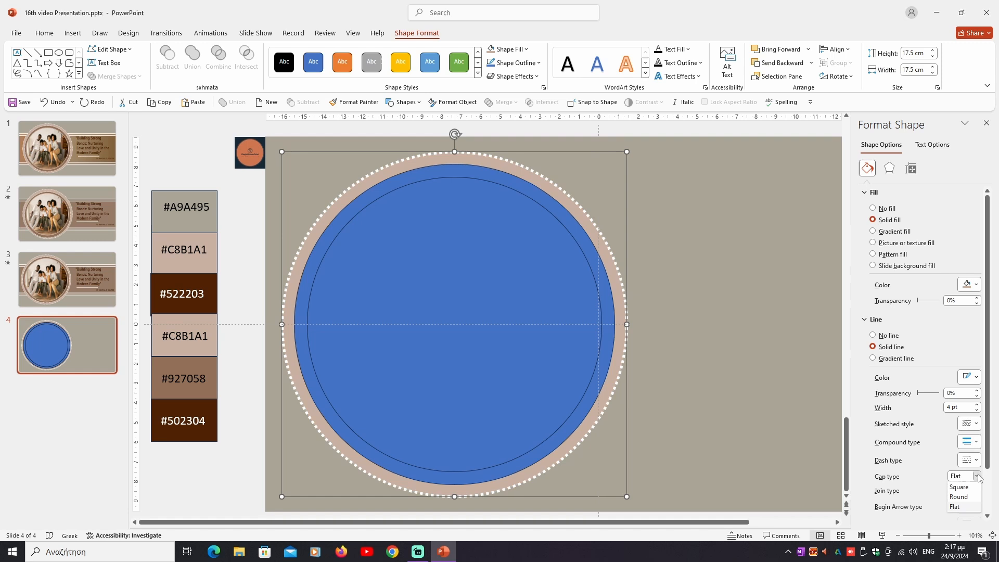
{"action": "left_click", "coordinate": [964, 499]}
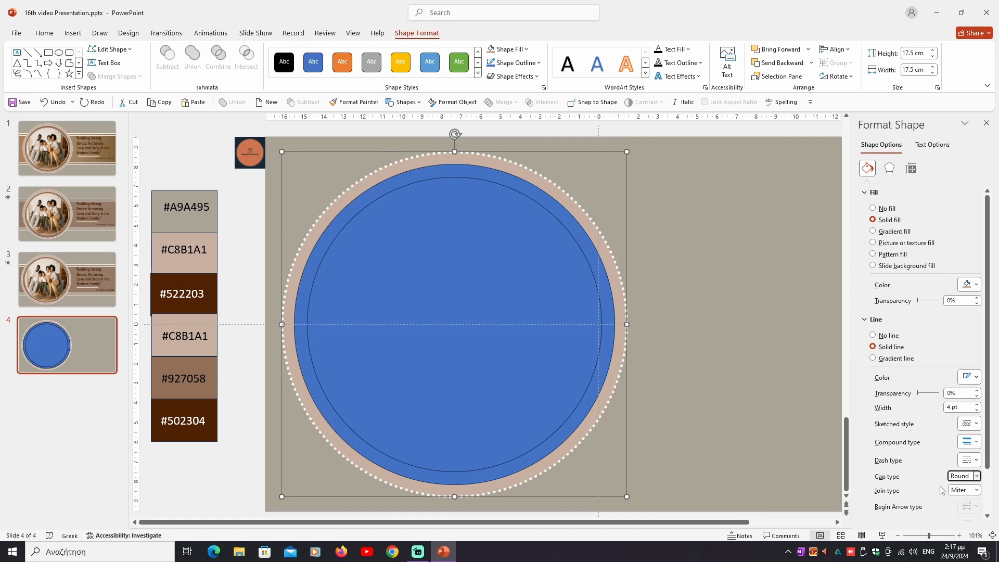
Step: Fill the middle circle with the #522203 dark brown sampled from the palette swatch and make its outline white
{"action": "left_click", "coordinate": [598, 271]}
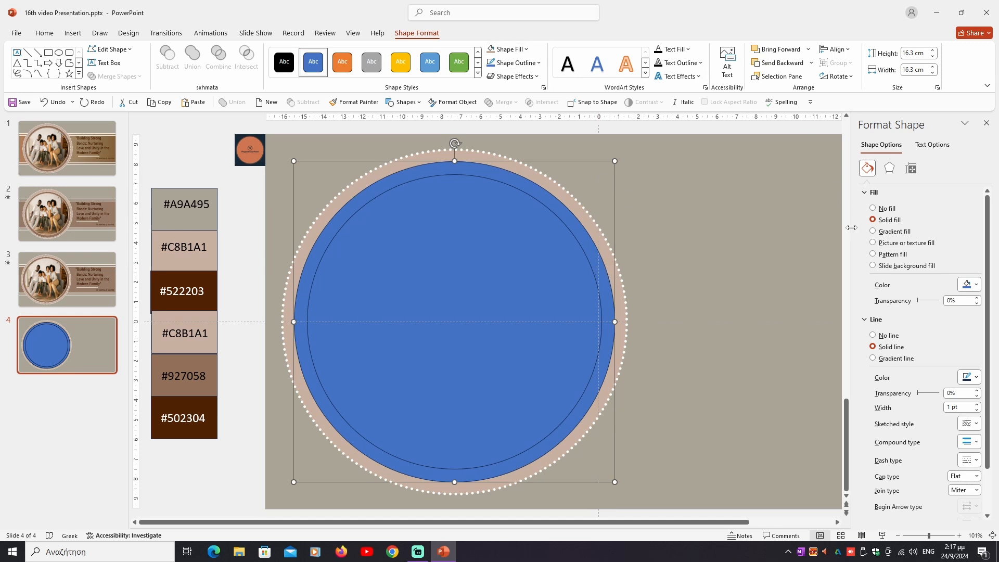
{"action": "left_click", "coordinate": [976, 284]}
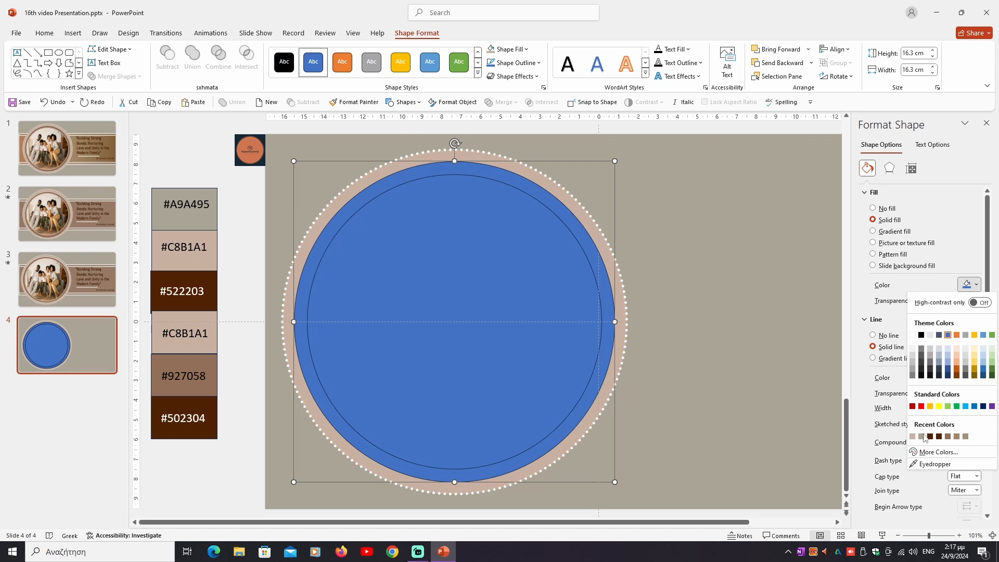
{"action": "left_click", "coordinate": [933, 463]}
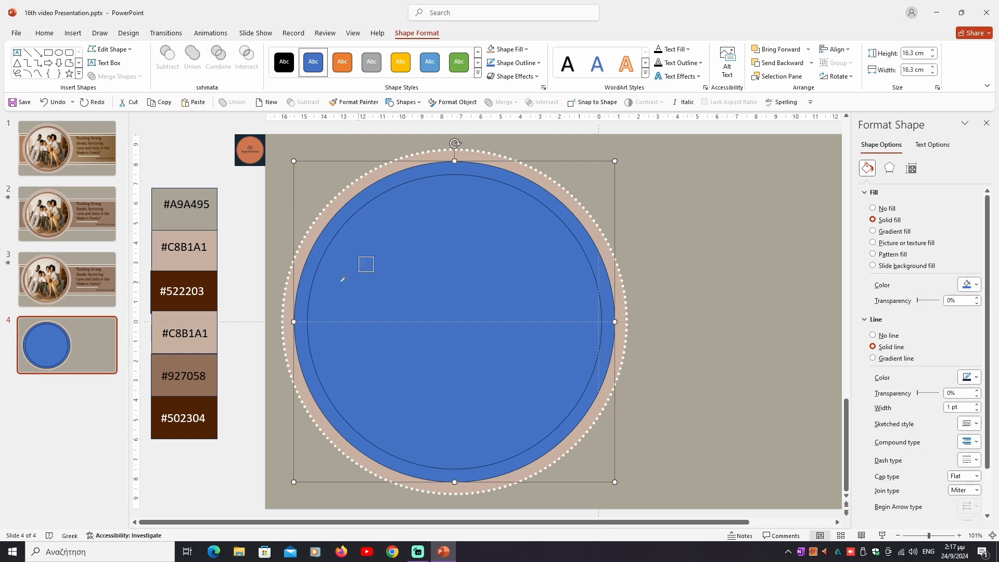
{"action": "left_click", "coordinate": [200, 278]}
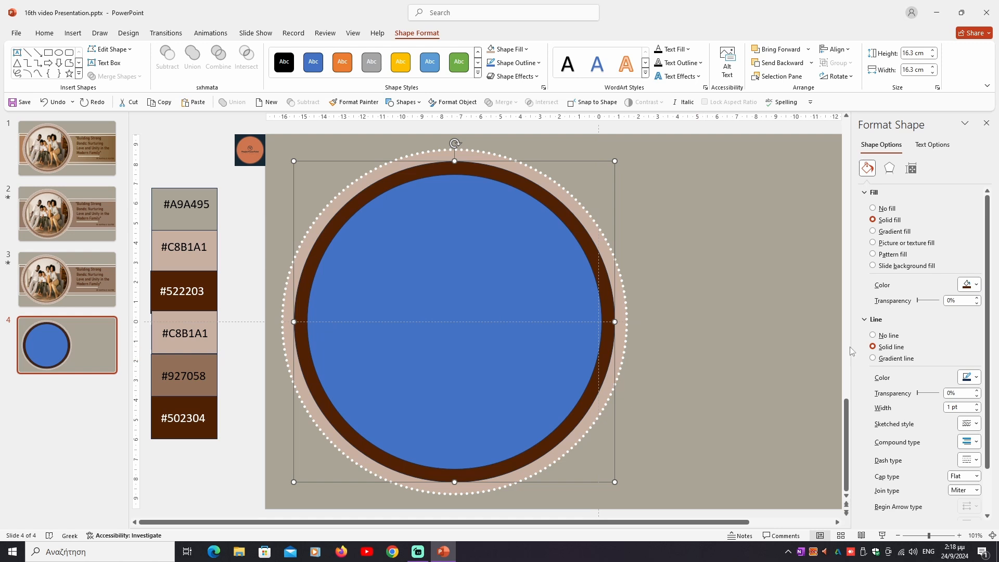
{"action": "left_click", "coordinate": [976, 377]}
{"action": "left_click", "coordinate": [914, 237]}
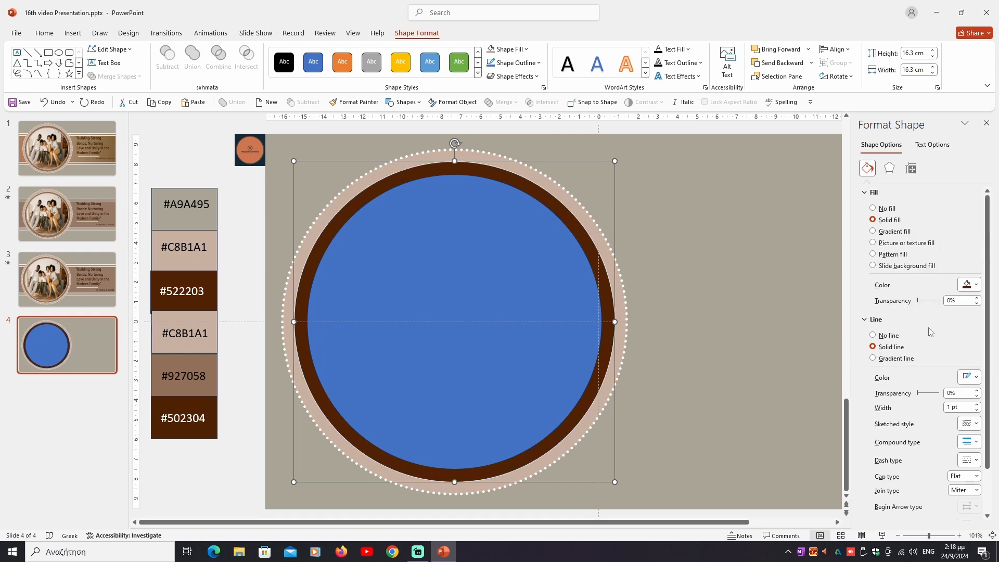
Step: Set the middle circle's outline to 4 pt wide with a dotted dash type and the Round cap type
{"action": "left_click", "coordinate": [948, 408]}
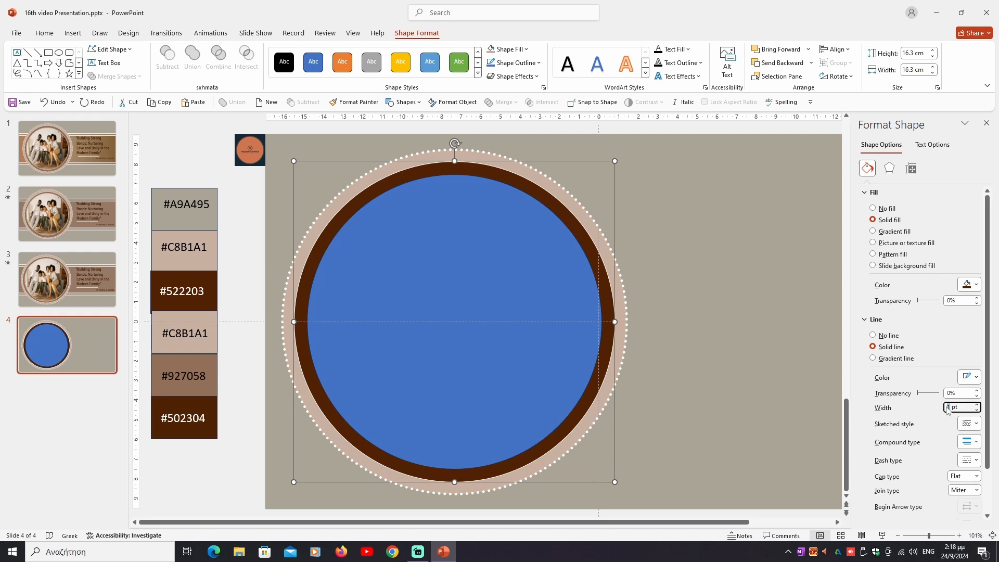
{"action": "type", "text": "4"}
{"action": "key", "text": "Return"}
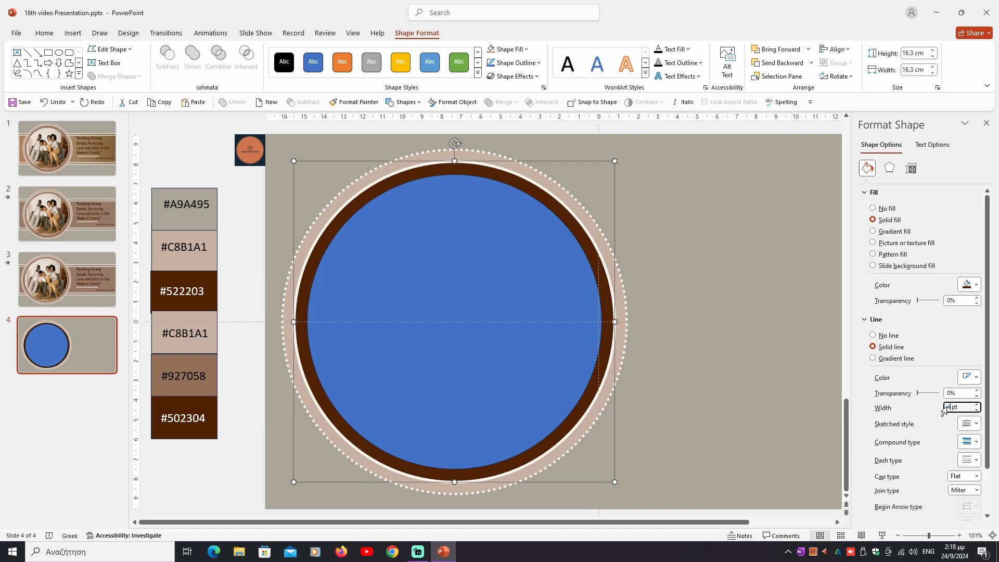
{"action": "left_click", "coordinate": [976, 459]}
{"action": "left_click", "coordinate": [969, 483]}
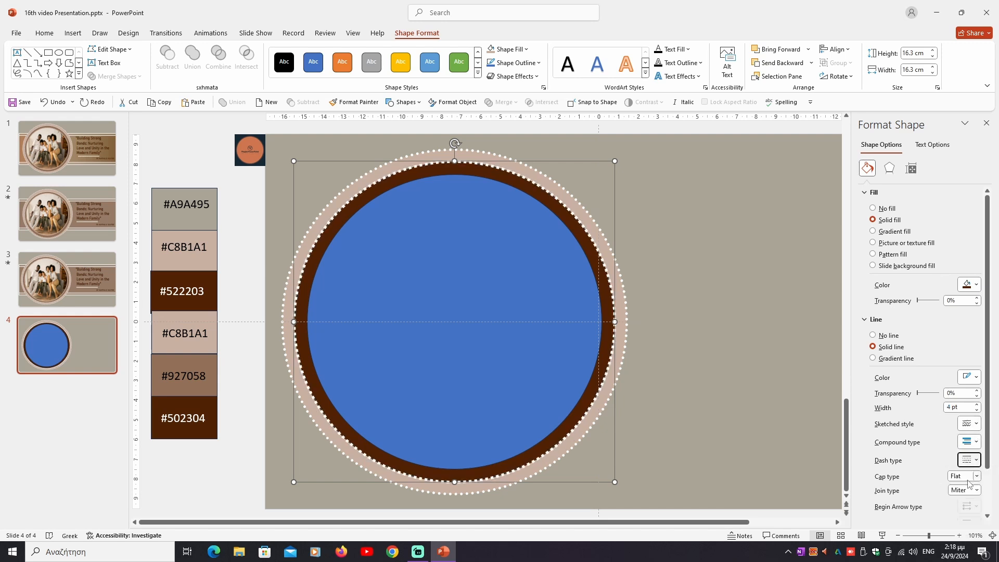
{"action": "left_click", "coordinate": [976, 476]}
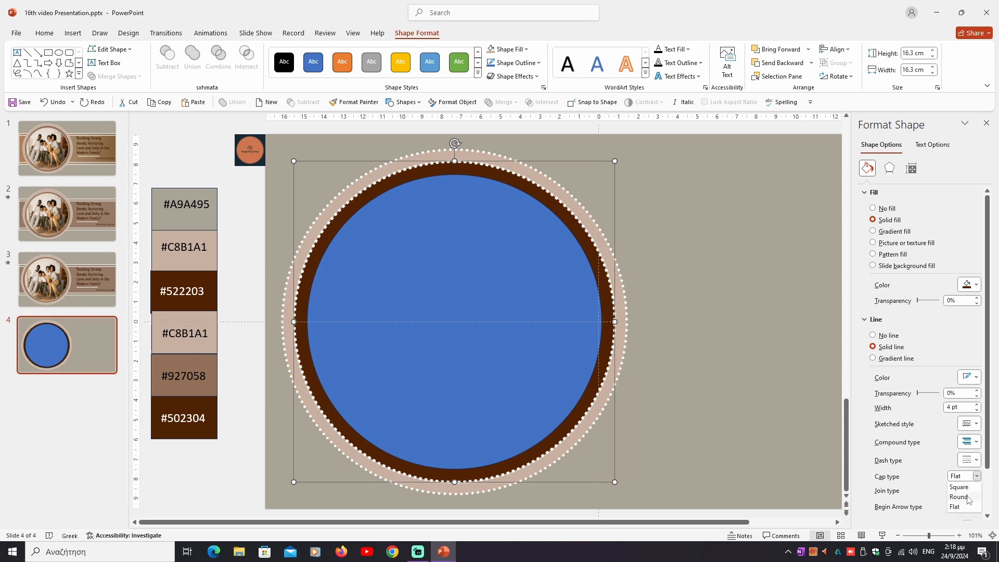
{"action": "left_click", "coordinate": [967, 497]}
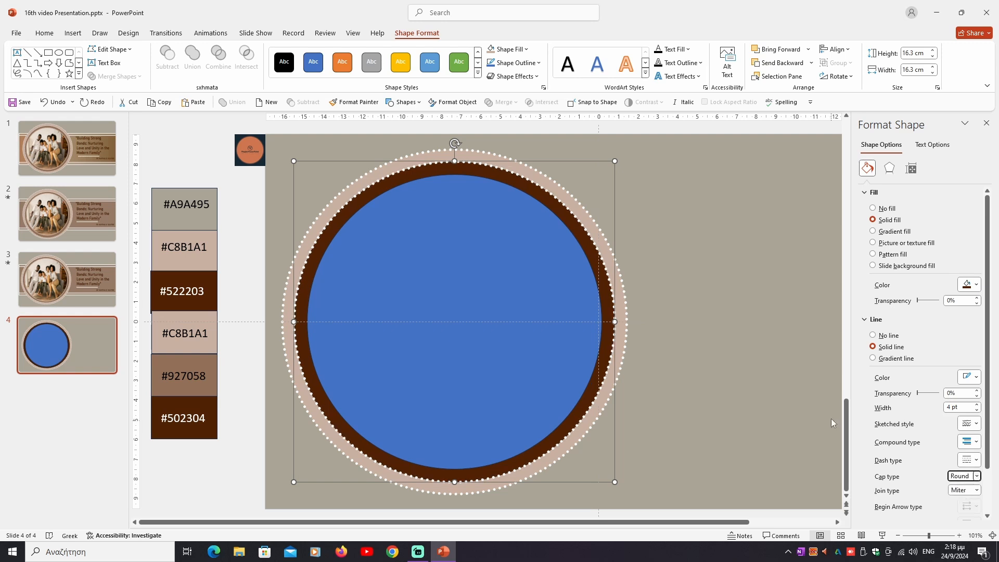
Step: Set the fill transparency of the dark brown middle circle to 54%
{"action": "left_click", "coordinate": [950, 301]}
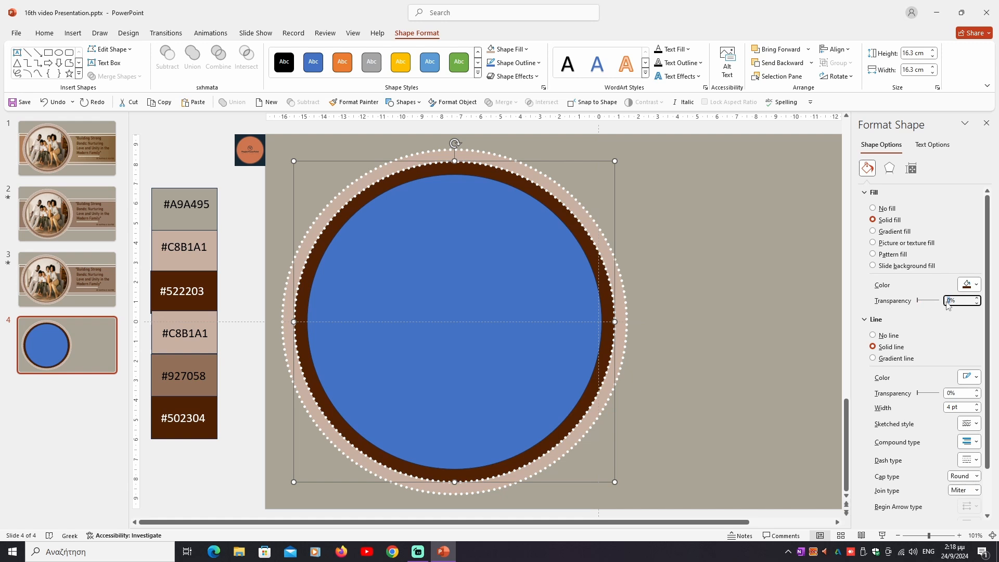
{"action": "type", "text": "53"}
{"action": "key", "text": "BackSpace"}
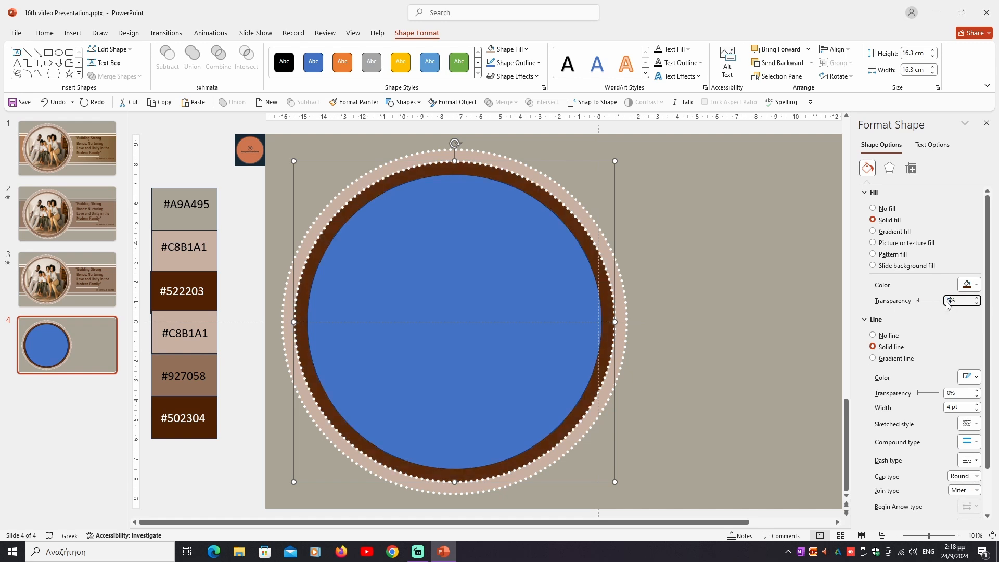
{"action": "type", "text": "4"}
{"action": "left_click", "coordinate": [939, 321]}
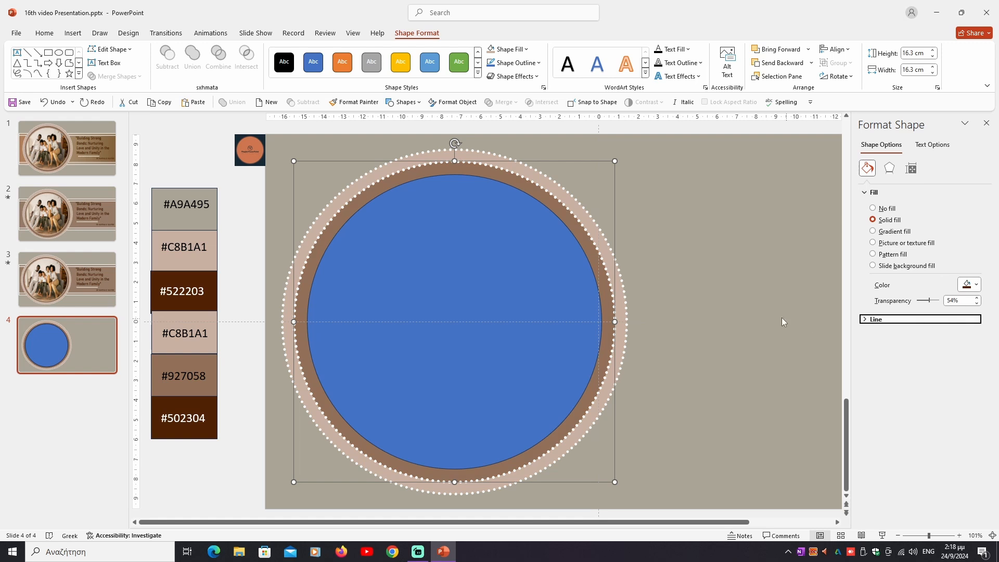
{"action": "left_click", "coordinate": [902, 321]}
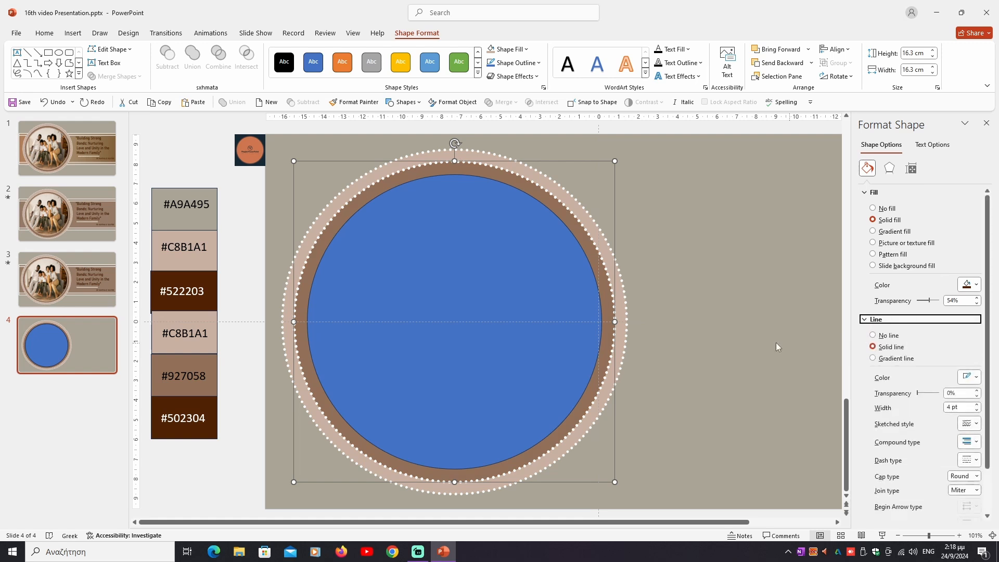
Step: Fill the blue inner circle with the picture file pexels-monstera-production-7114420.jpg from the 16 video image folder
{"action": "left_click", "coordinate": [564, 312]}
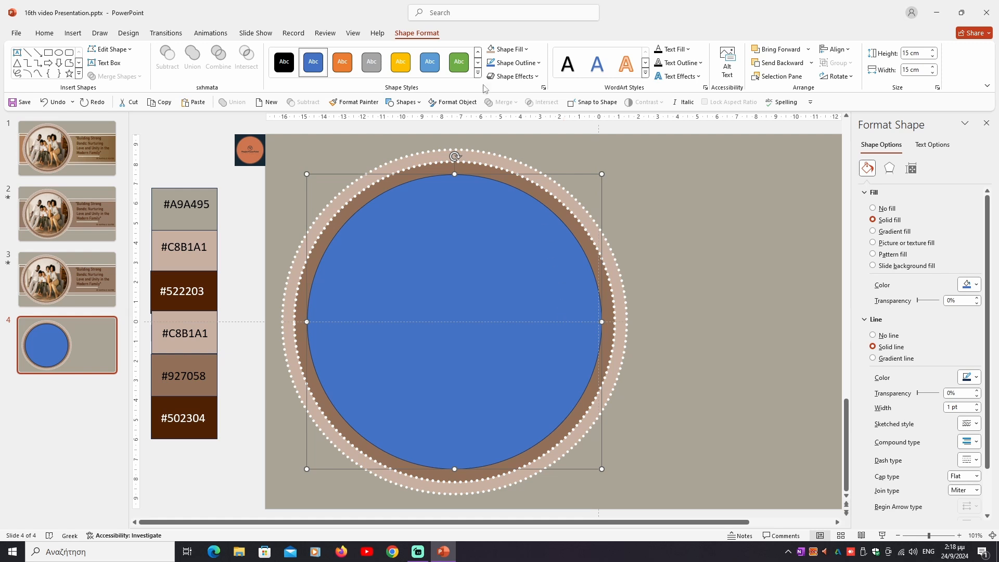
{"action": "left_click", "coordinate": [511, 49]}
{"action": "left_click", "coordinate": [512, 50]}
{"action": "left_click", "coordinate": [873, 243]}
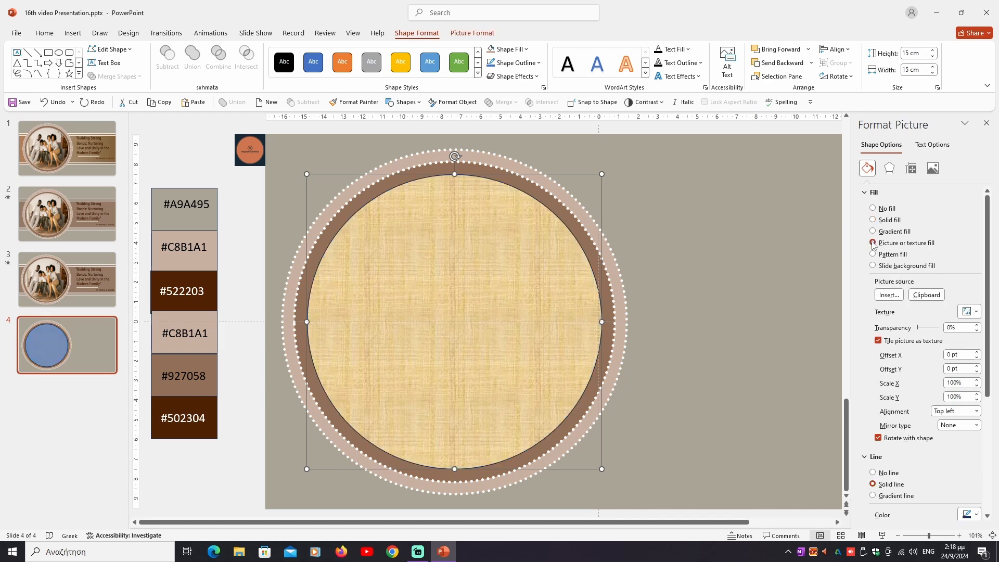
{"action": "left_click", "coordinate": [895, 295]}
{"action": "left_click", "coordinate": [635, 234]}
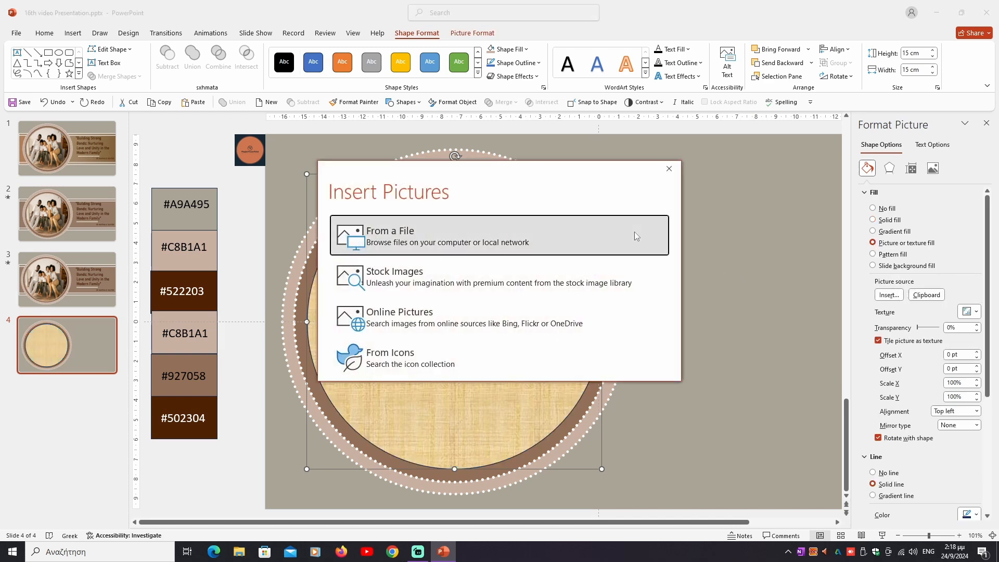
{"action": "left_click", "coordinate": [366, 196]}
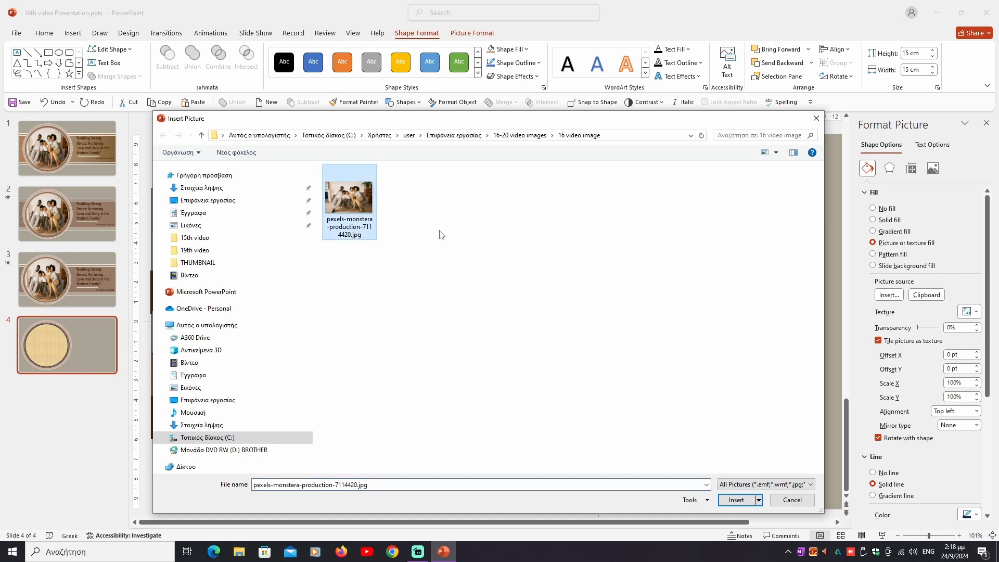
{"action": "left_click", "coordinate": [735, 500]}
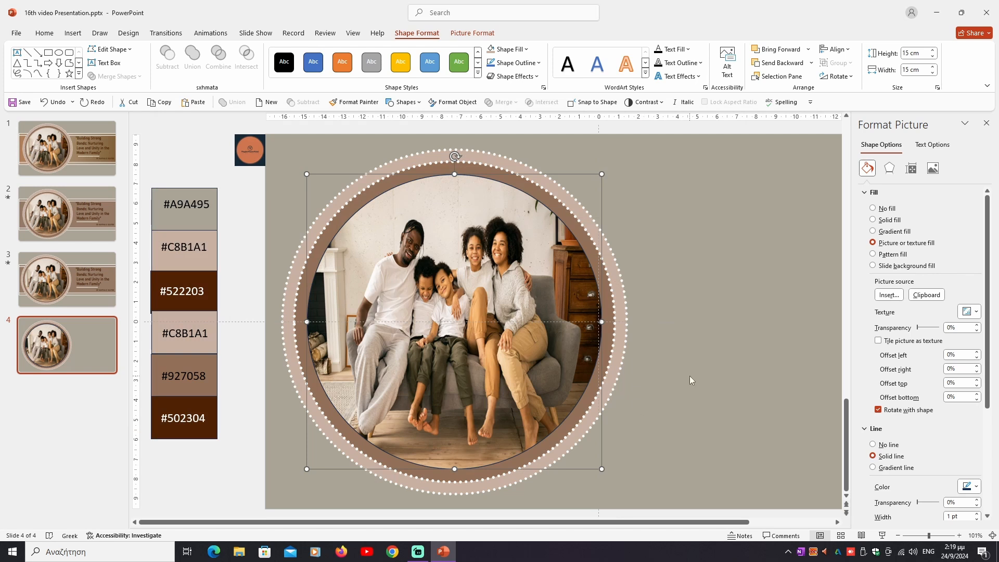